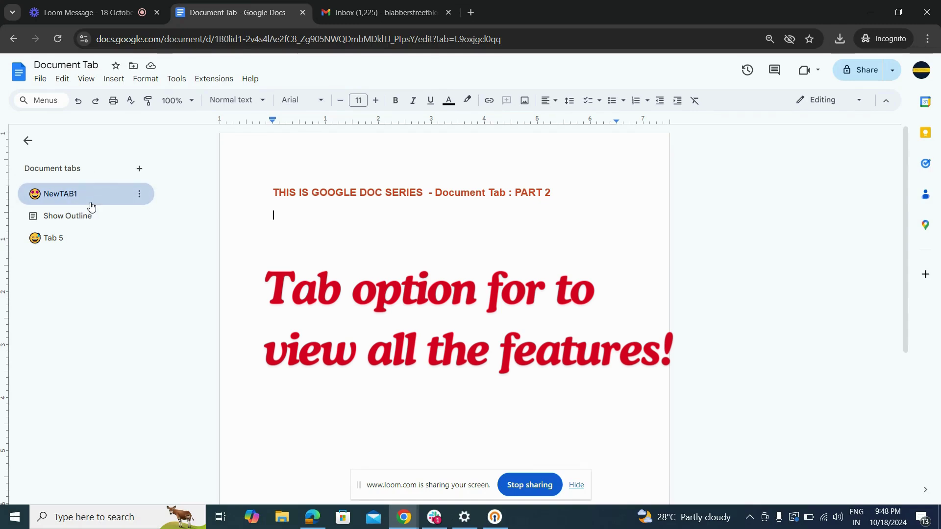
- Dismiss the NewTAB1 tab options and switch to the Show Outline tab
click(138, 196)
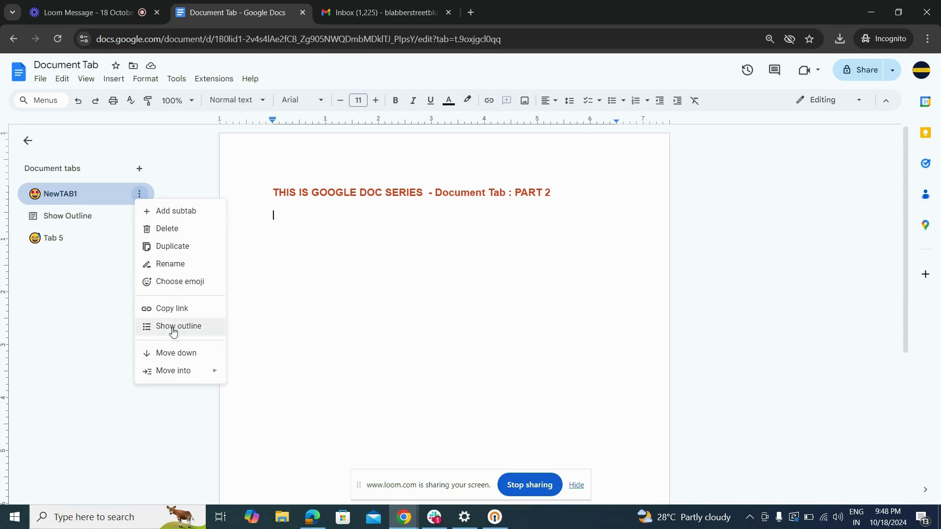
click(71, 285)
click(73, 222)
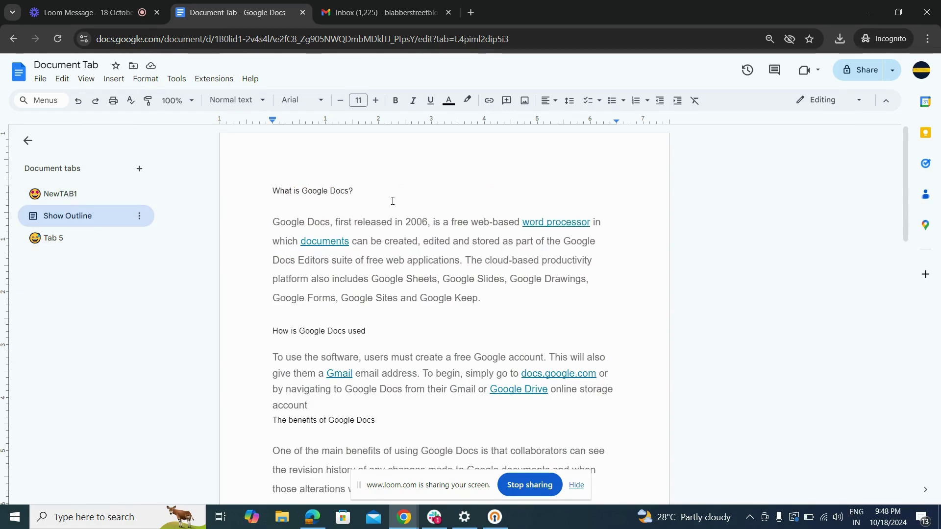
- Scroll through the 'What is Google Docs?' article, trying selections on its section titles
triple_click(371, 191)
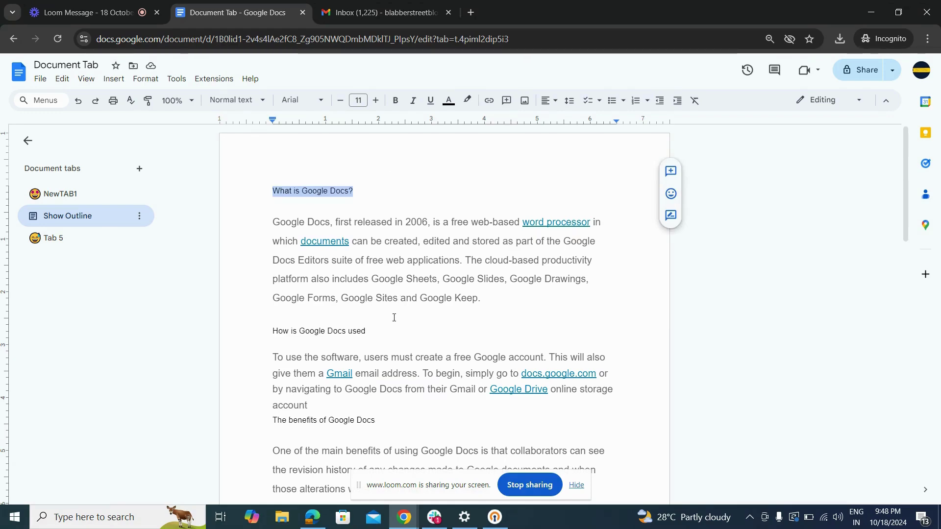
scroll(394, 318, down, 1)
scroll(433, 322, down, 1)
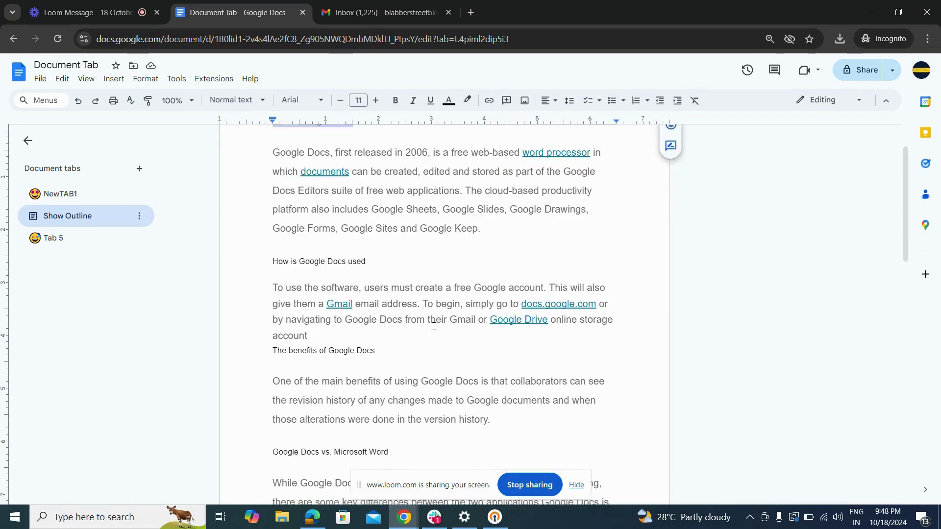
scroll(409, 377, down, 1)
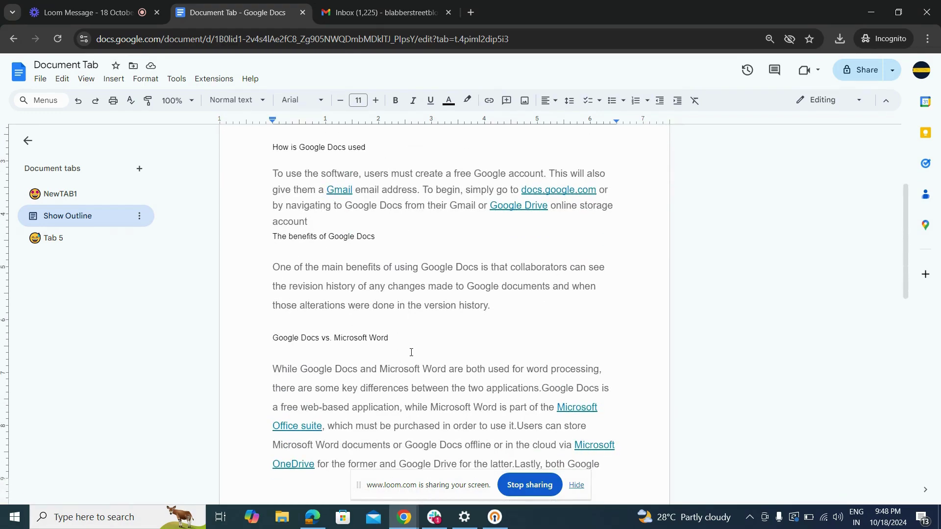
click(405, 338)
drag(405, 338, 273, 338)
click(445, 338)
scroll(445, 342, up, 2)
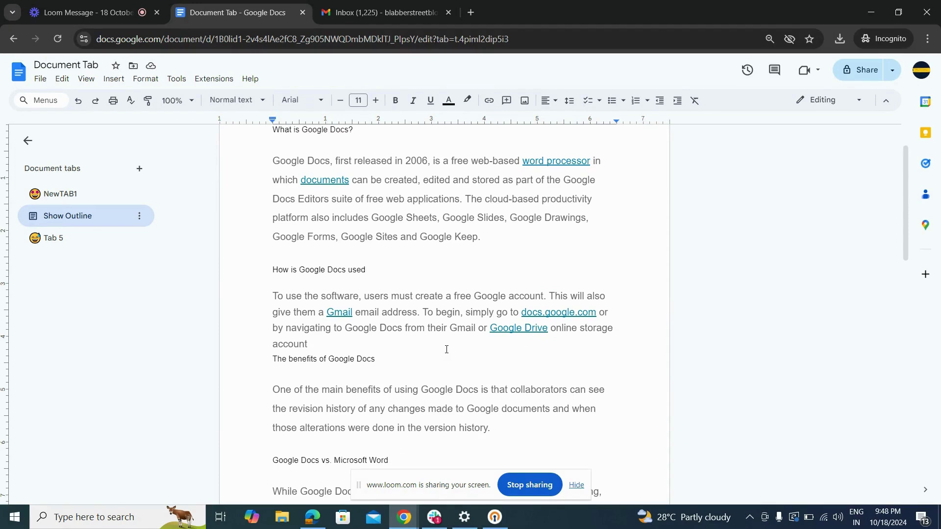
scroll(425, 307, up, 1)
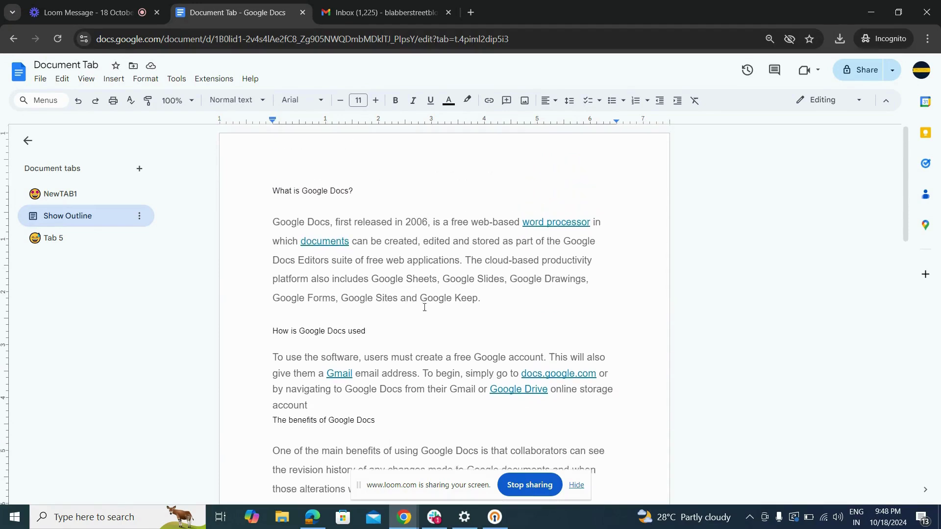
- Make 'What is Google Docs?' a Heading 1
drag(389, 190, 274, 189)
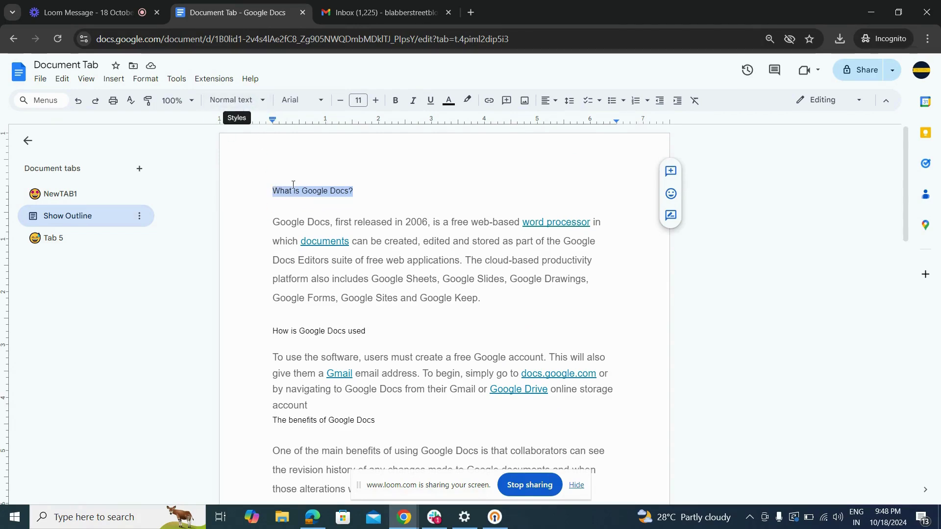
click(268, 191)
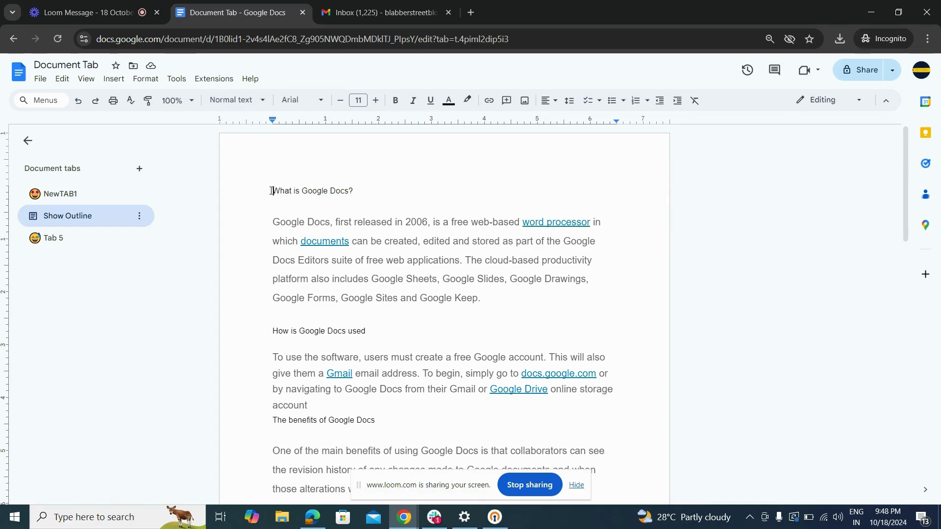
drag(272, 190, 388, 190)
click(249, 106)
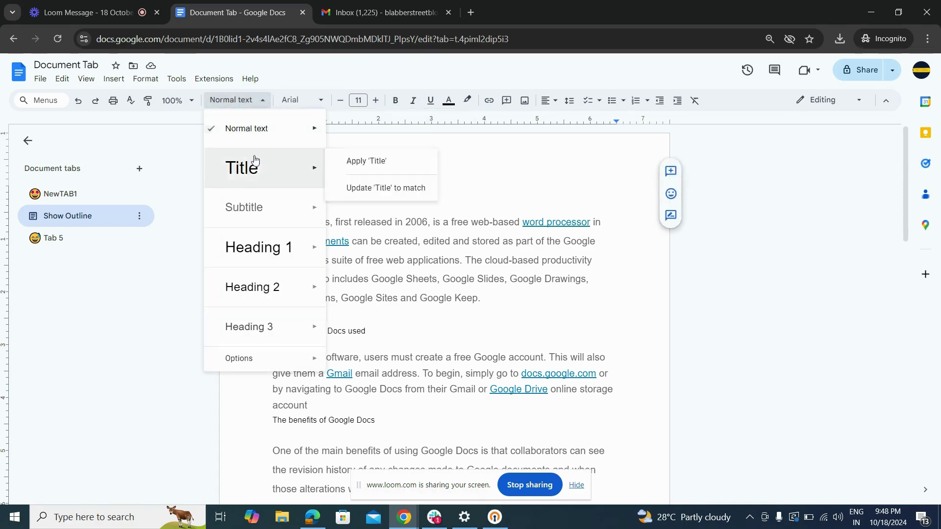
click(256, 256)
- Make 'How is Google Docs used' a Heading 2
scroll(343, 284, down, 1)
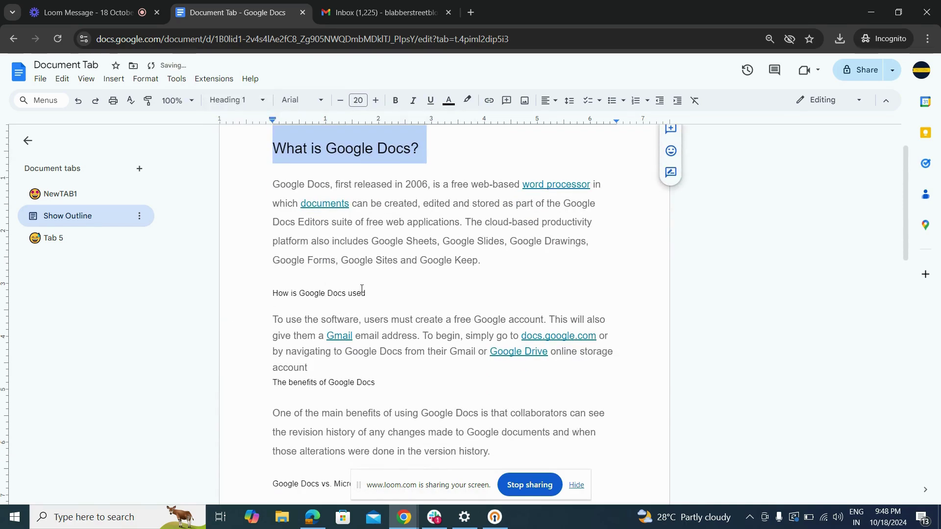
drag(365, 293, 264, 292)
click(242, 100)
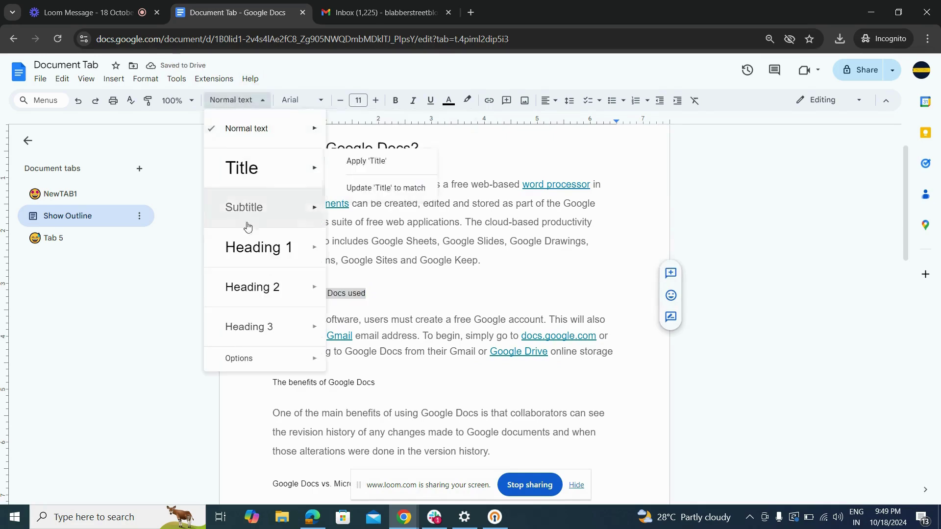
mouse_move(252, 287)
click(380, 277)
- Make 'The benefits of Google Docs' a Heading 1
scroll(384, 263, down, 3)
click(389, 269)
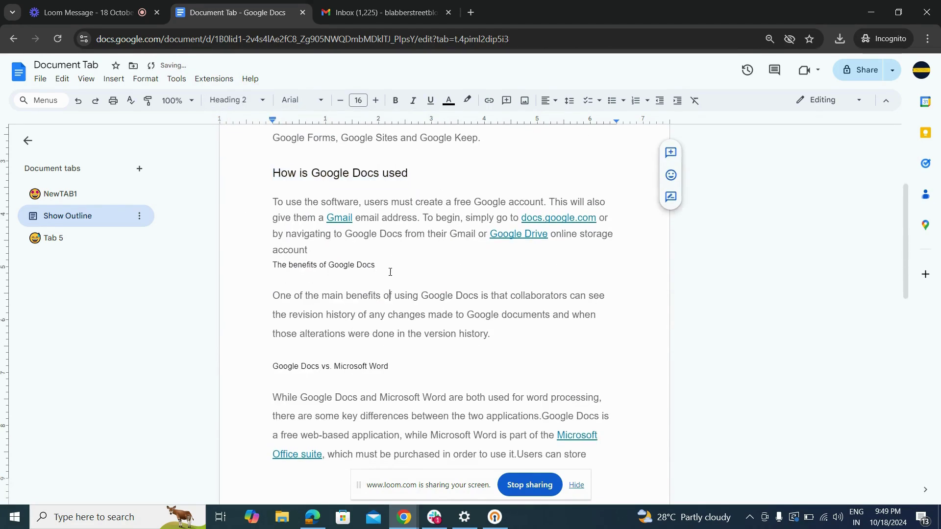
drag(388, 269, 388, 296)
click(386, 265)
drag(386, 265, 271, 265)
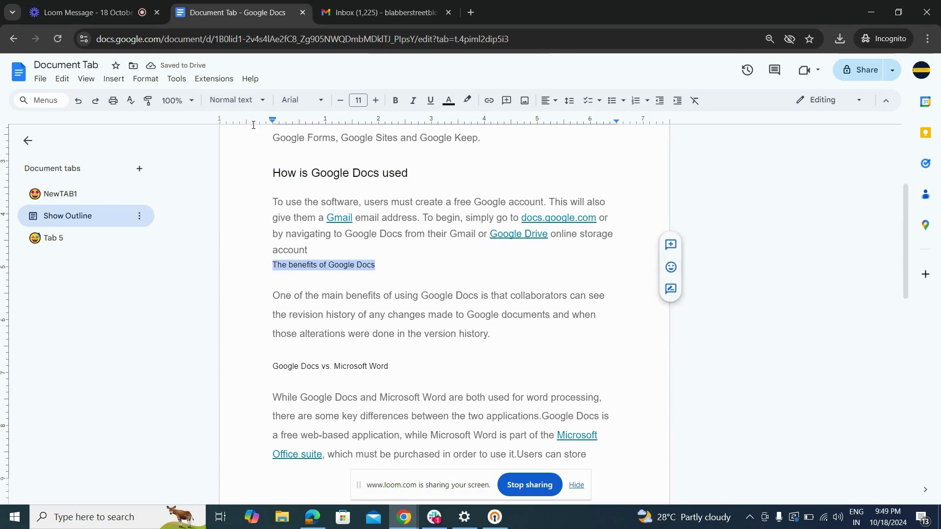
click(242, 100)
mouse_move(261, 248)
click(376, 240)
- Make 'Google Docs vs. Microsoft Word' a Heading 2
scroll(412, 336, down, 2)
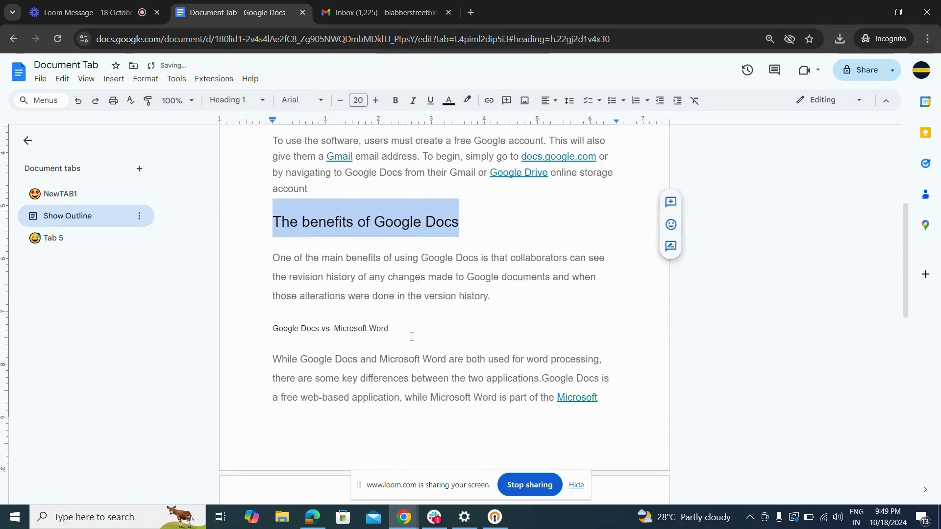
drag(391, 329, 272, 329)
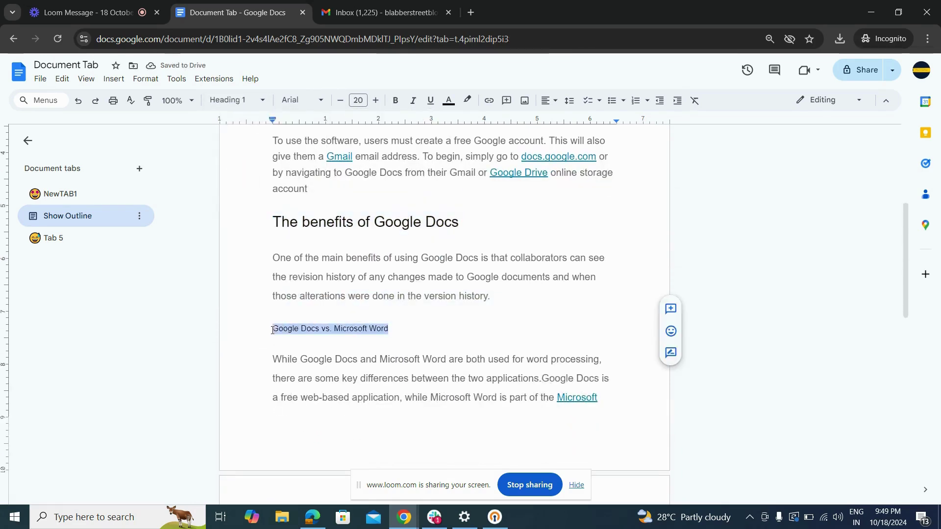
click(237, 100)
click(250, 287)
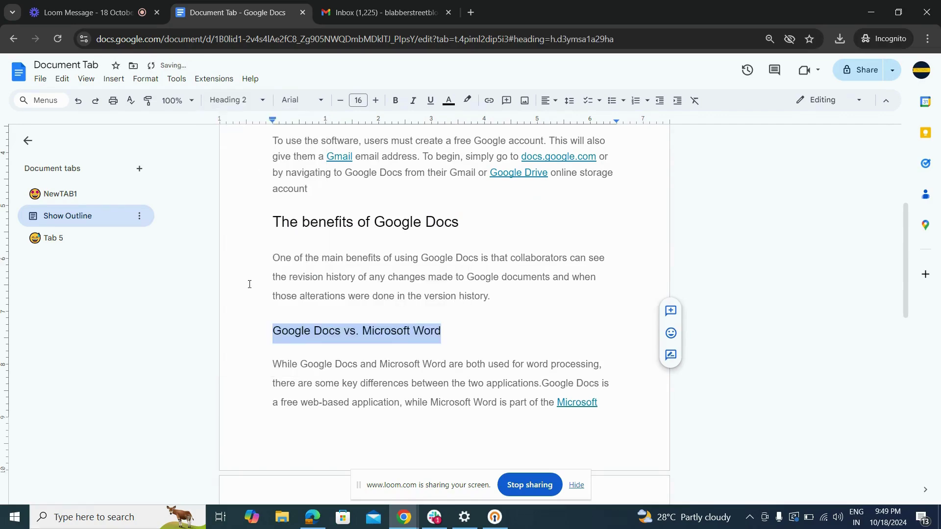
click(559, 346)
scroll(459, 285, up, 4)
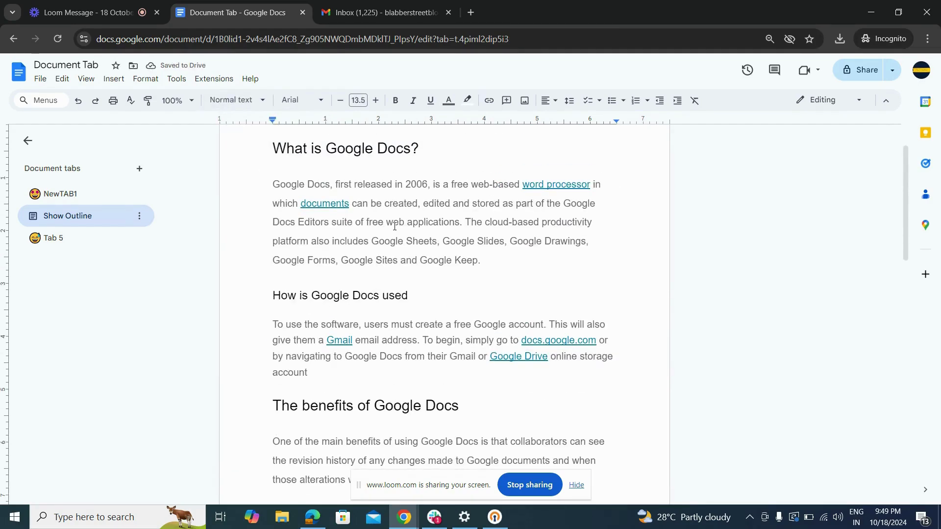
- Turn on Show outline for the Show Outline tab and jump to 'Google Docs vs. Microsoft Word'
click(139, 217)
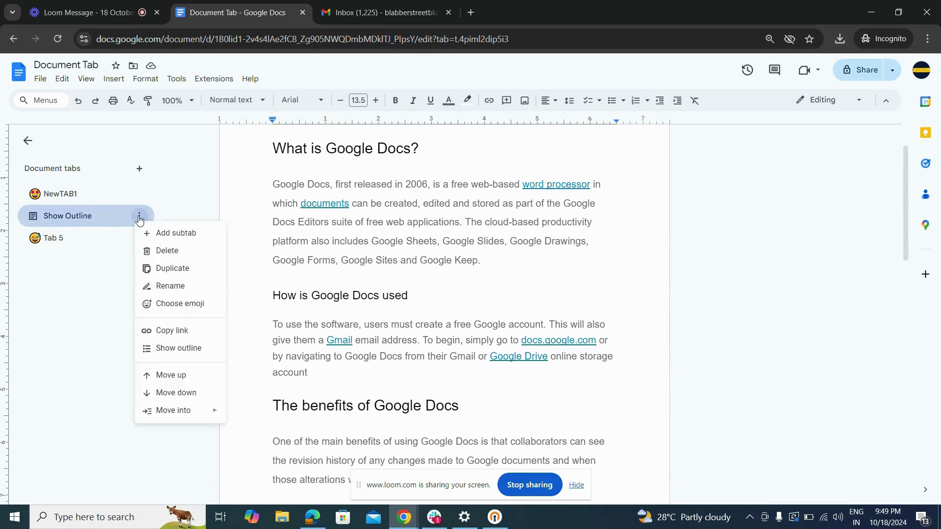
click(168, 350)
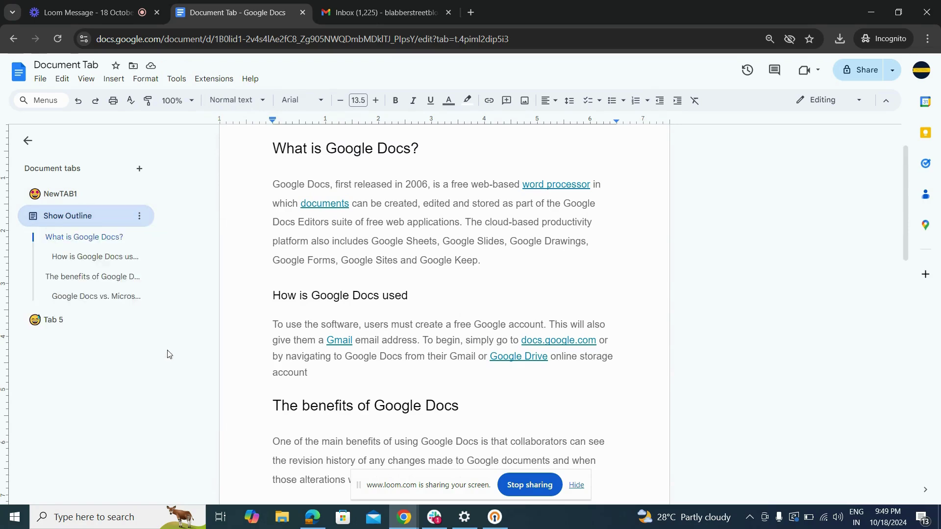
click(82, 302)
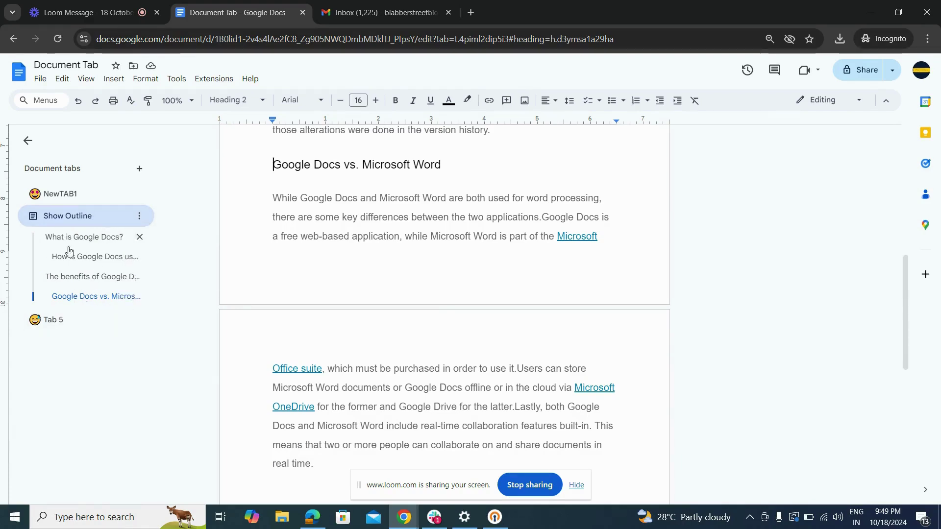
- Toggle the Show Outline tab's outline off and back on, then remove 'Google Docs vs. Microsoft Word' from it
click(140, 217)
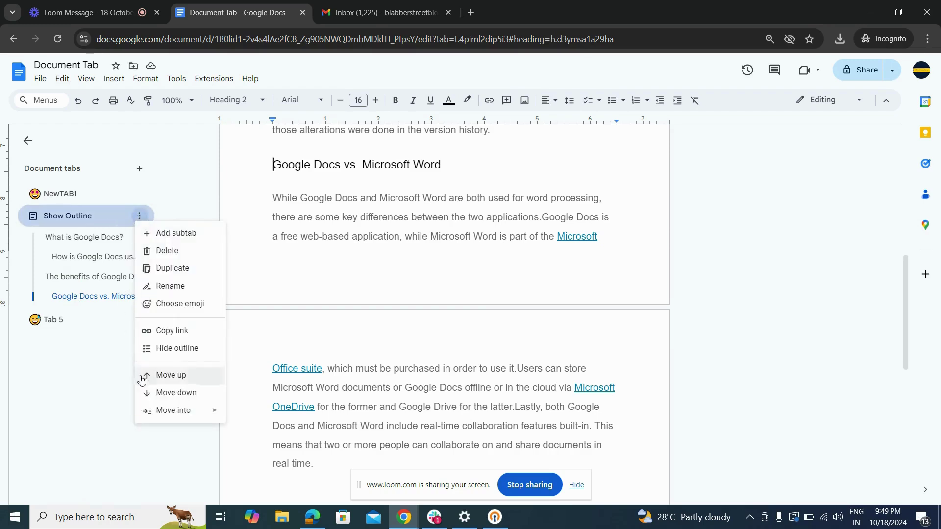
click(179, 349)
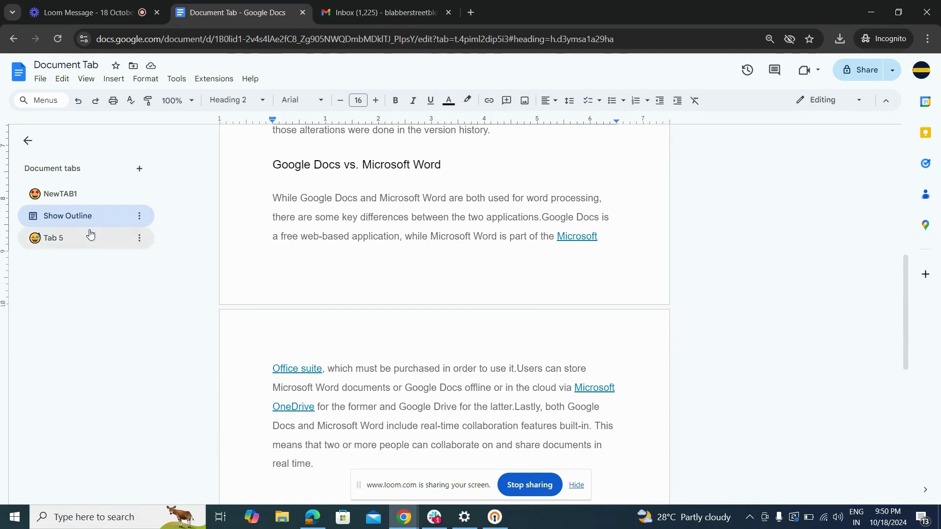
click(141, 217)
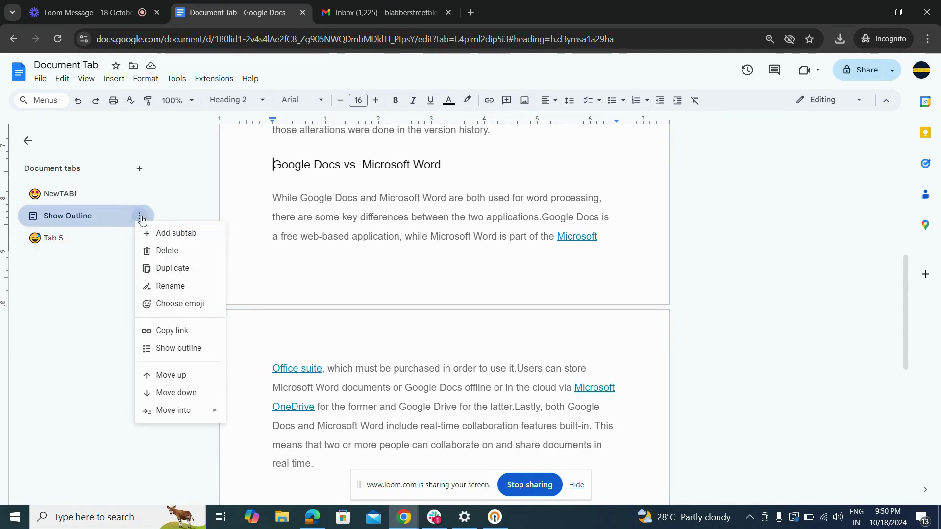
click(175, 349)
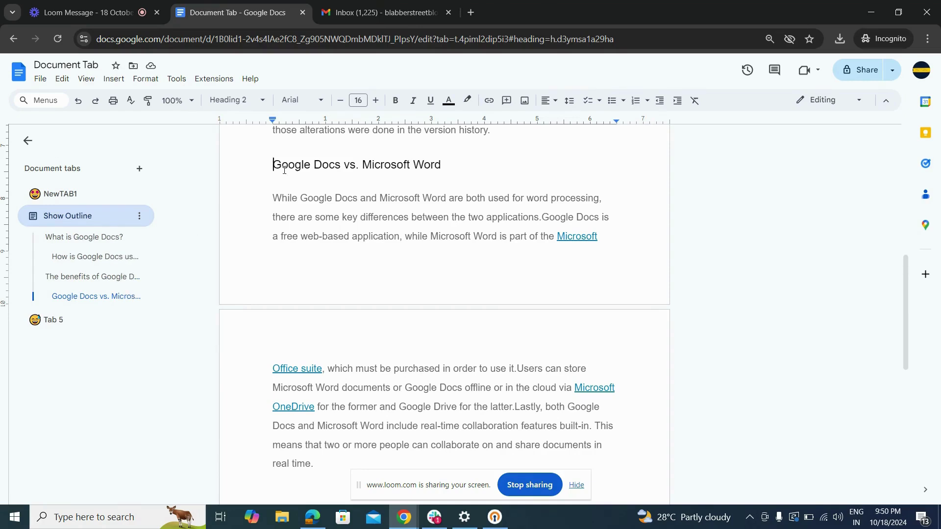
drag(279, 168, 341, 168)
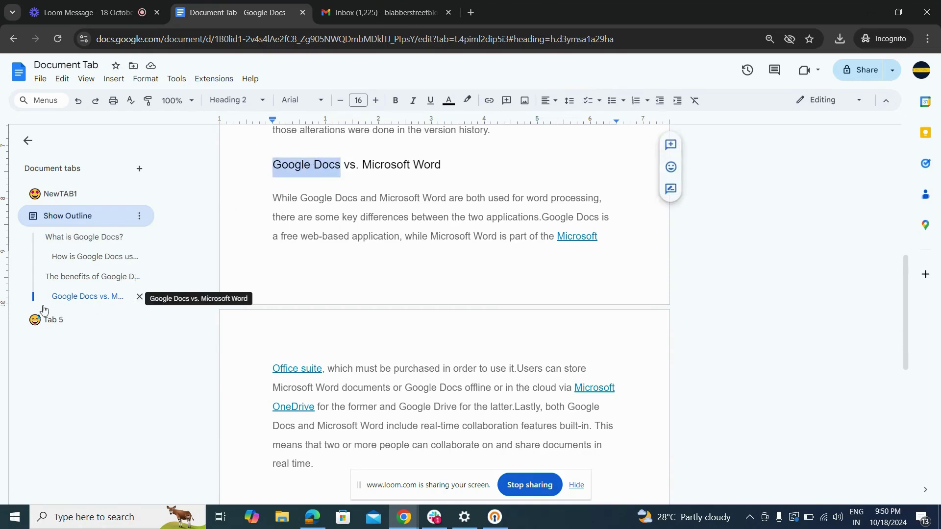
click(139, 297)
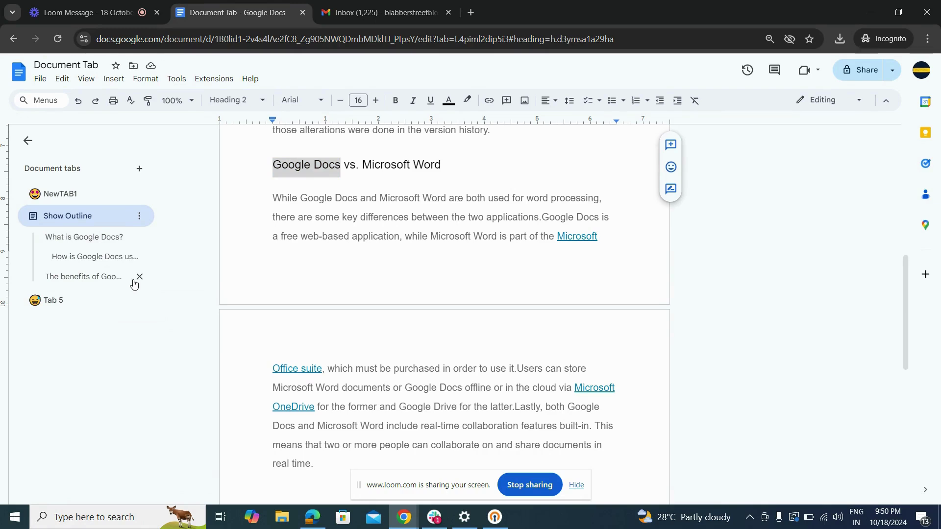
- Hide the outline, then move Show Outline up once and down twice to sit below Tab 5
click(139, 277)
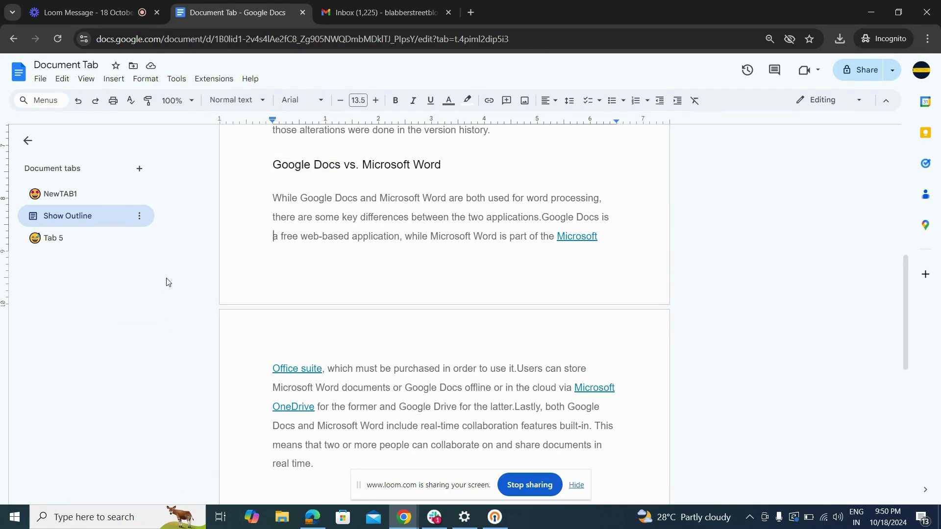
click(139, 217)
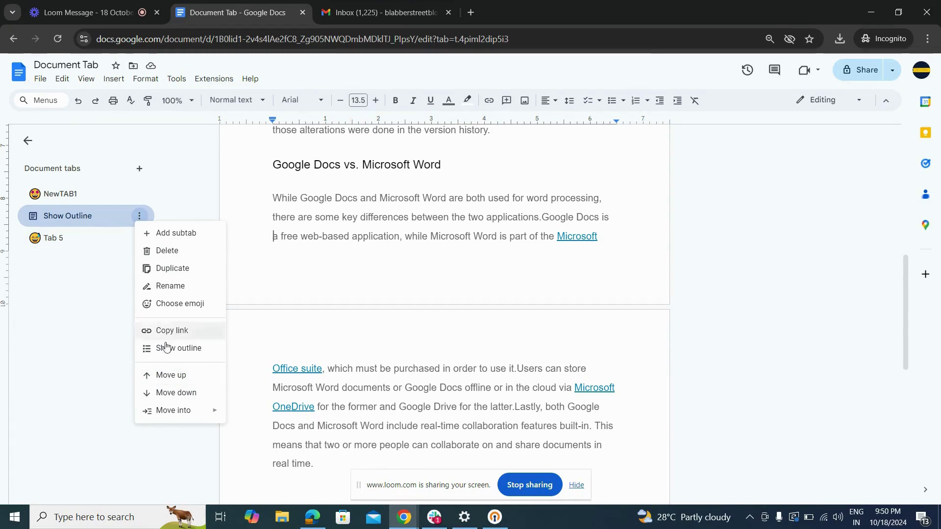
click(181, 381)
click(139, 193)
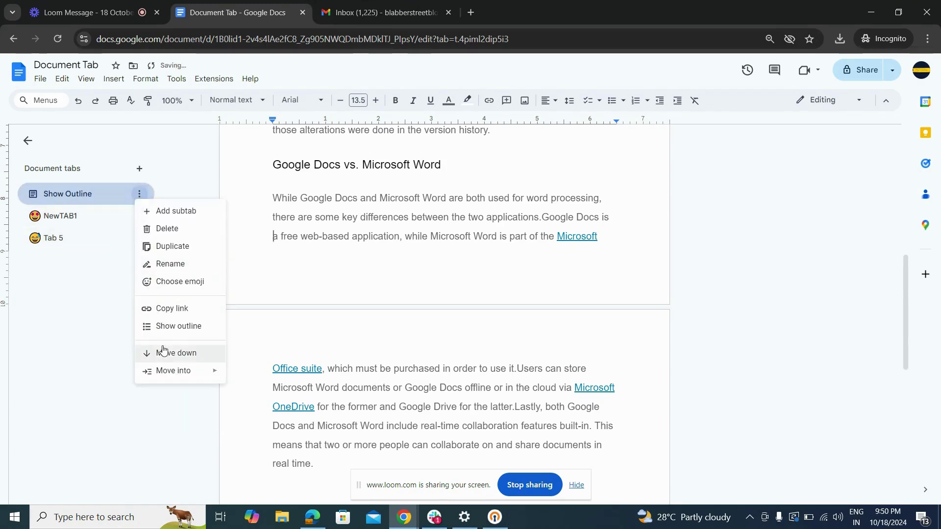
click(164, 353)
click(141, 217)
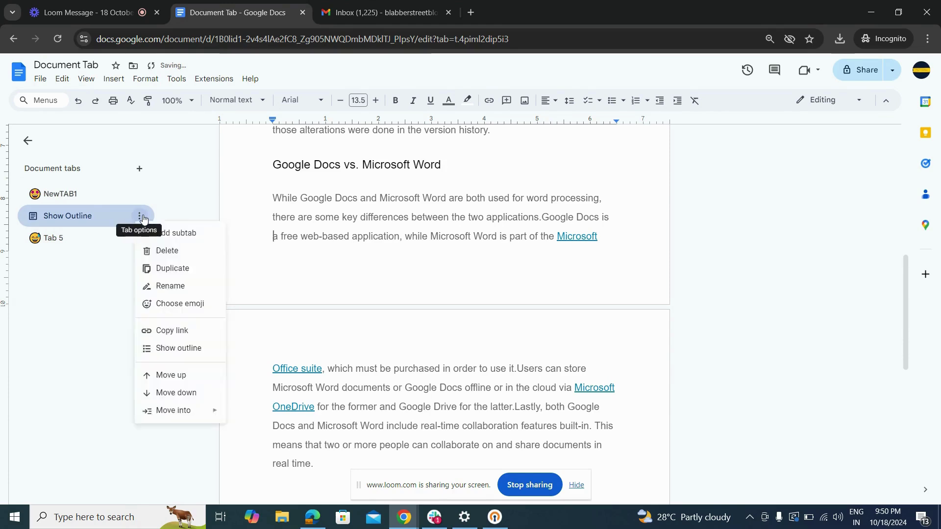
click(160, 391)
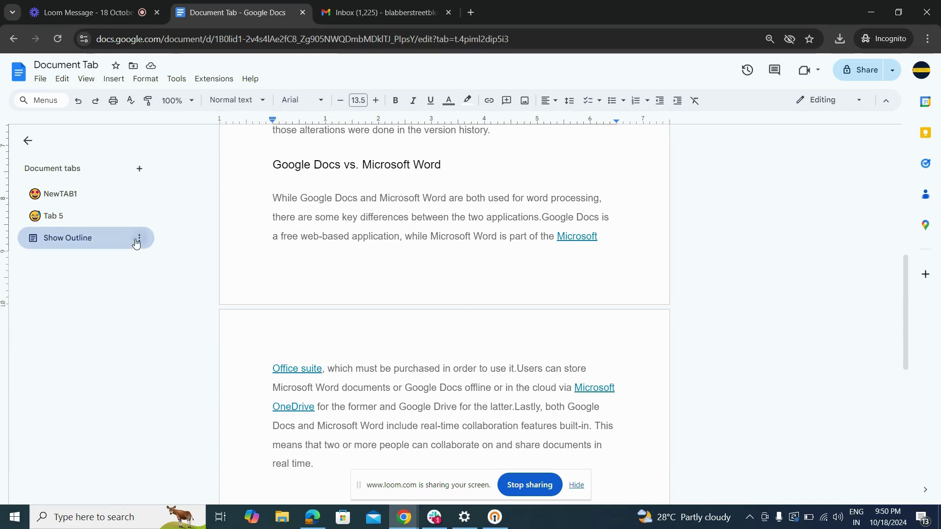
- Move Show Outline into Tab 5 as a subtab using Move into
click(137, 239)
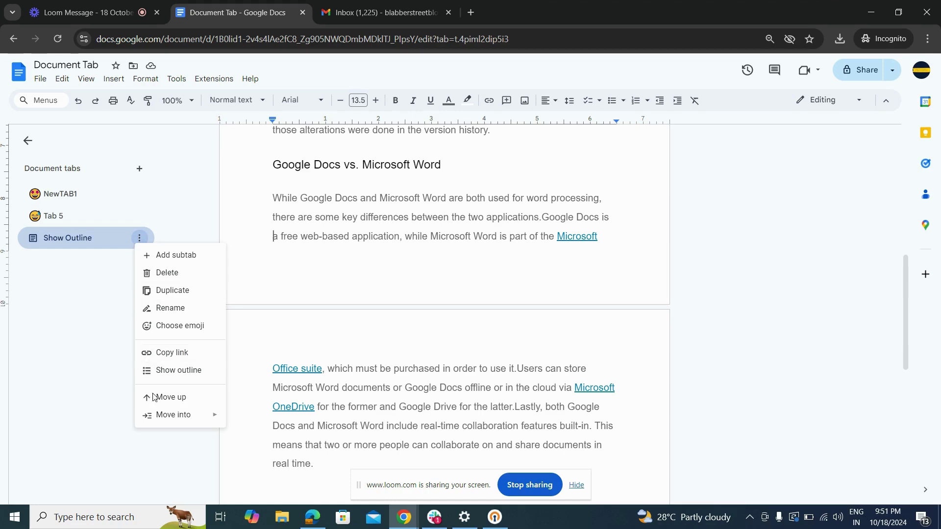
mouse_move(160, 417)
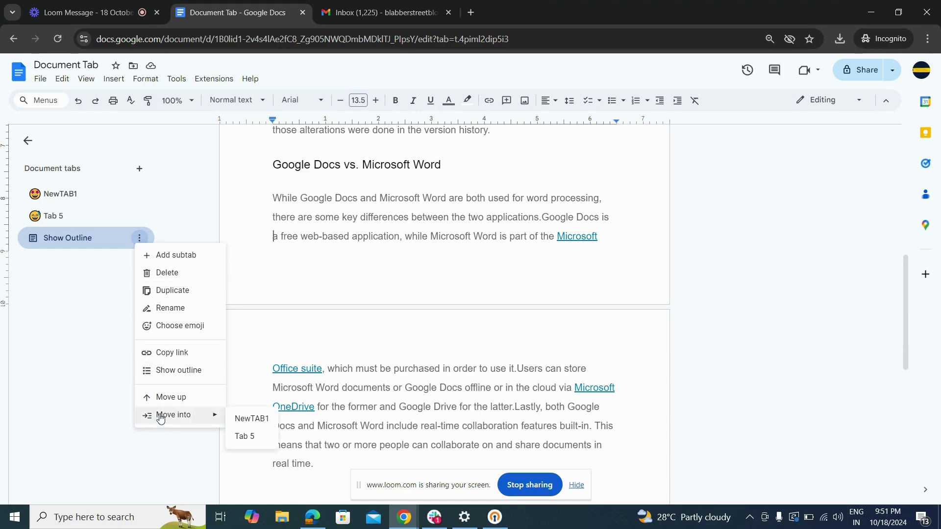
click(247, 438)
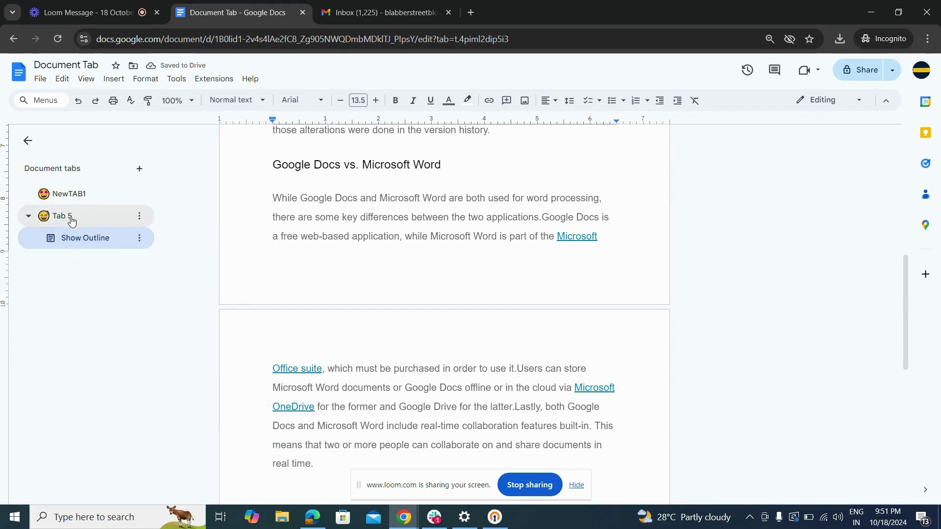
click(139, 195)
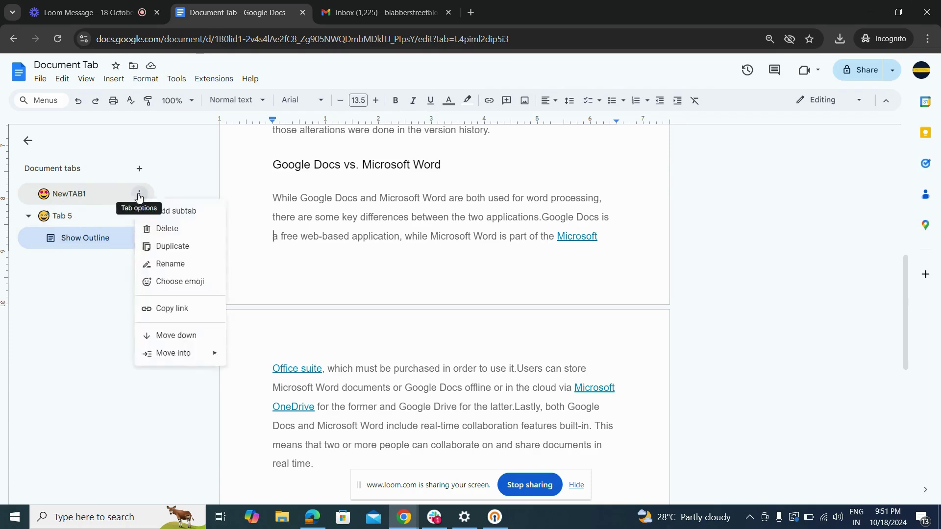
mouse_move(174, 359)
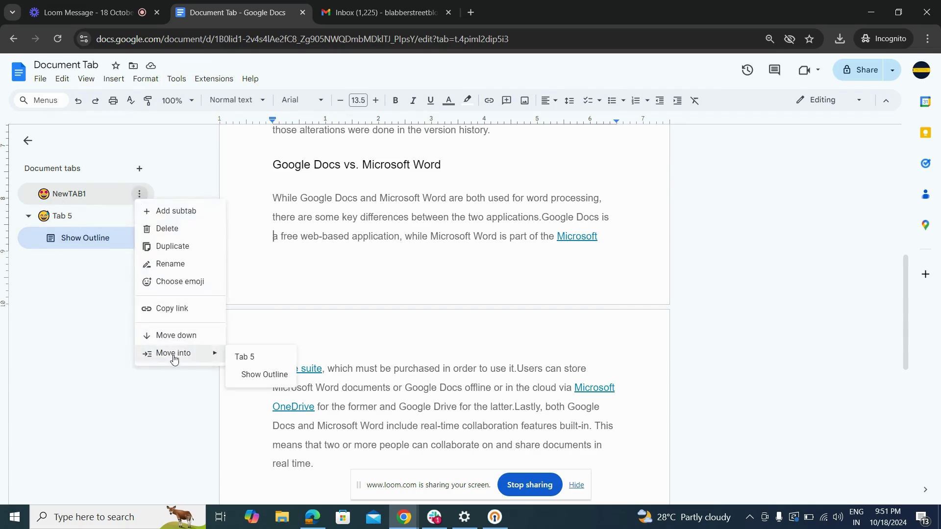
- Move NewTAB1 into Tab 5, then under Show Outline, and collapse Tab 5
click(245, 357)
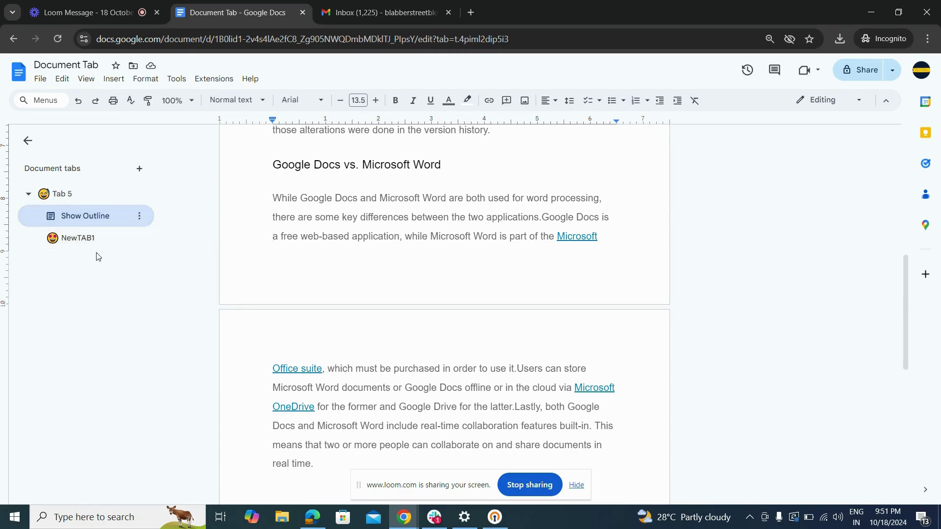
click(140, 240)
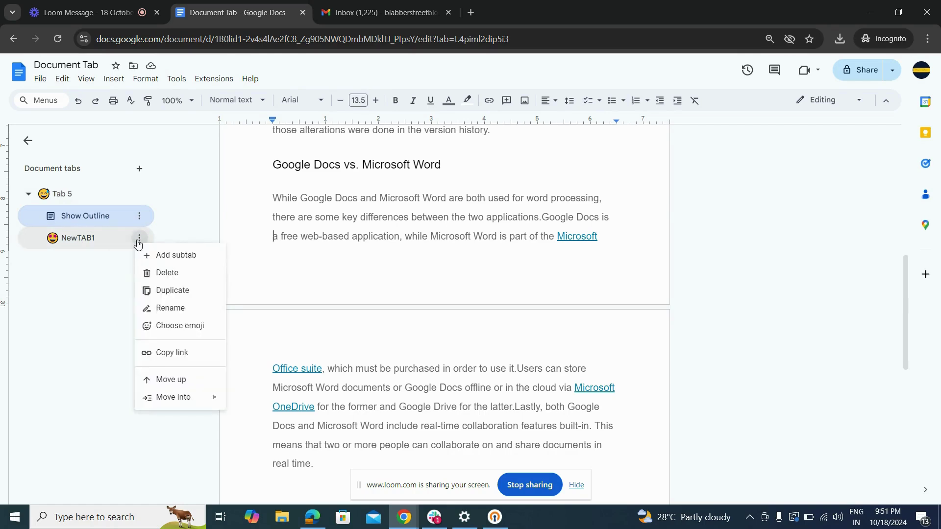
mouse_move(165, 399)
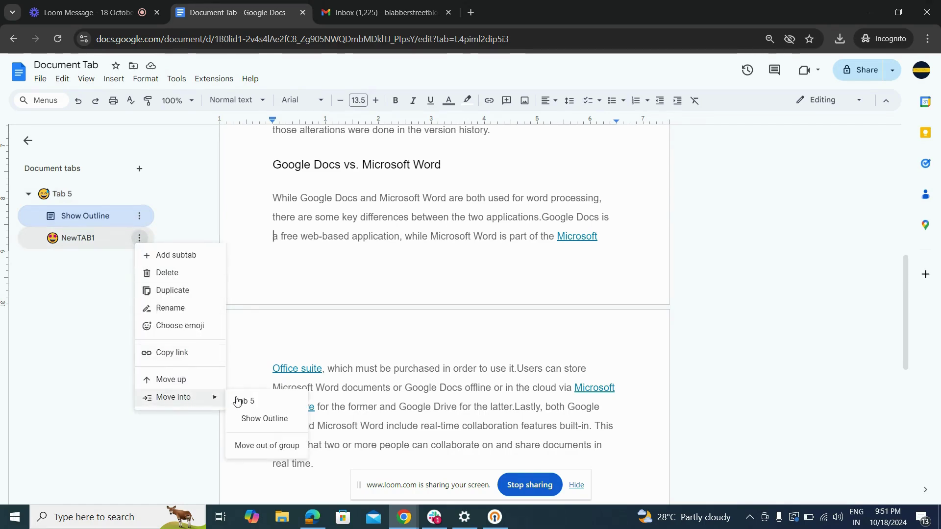
click(258, 419)
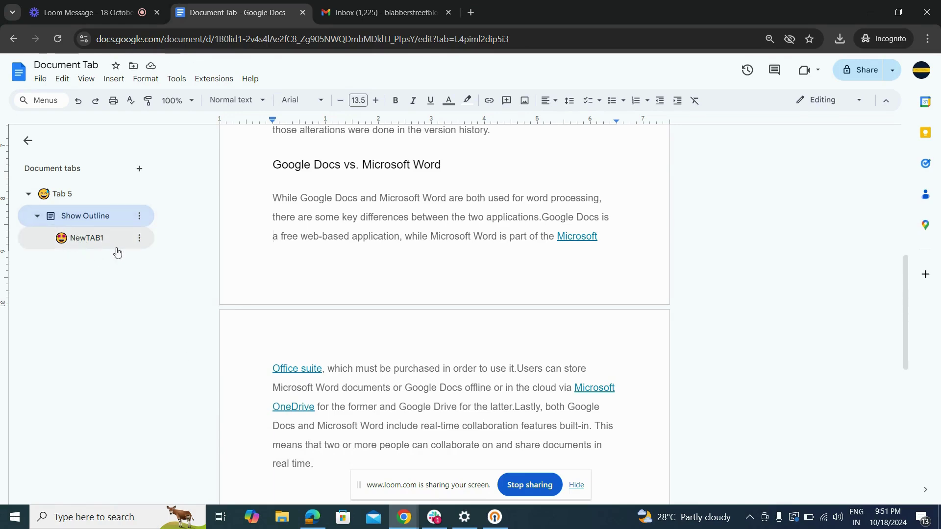
click(27, 197)
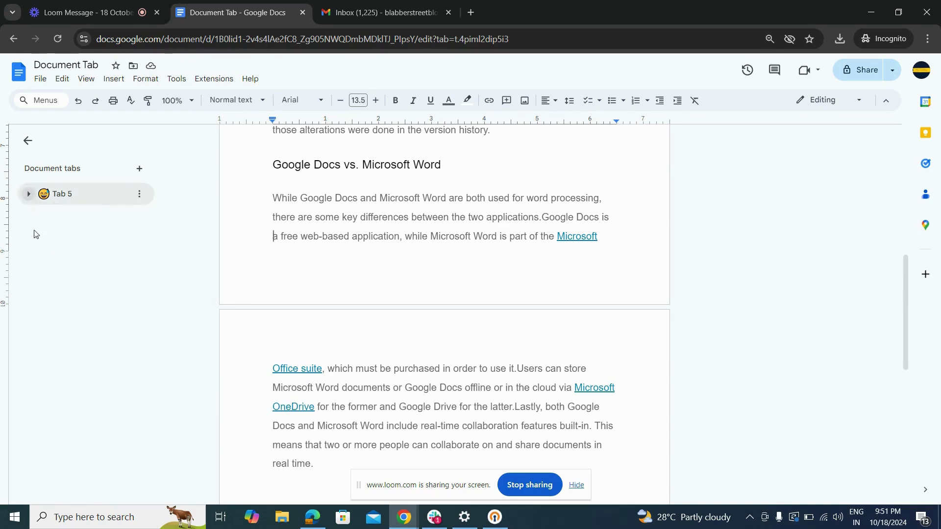
- Expand Tab 5 and drag NewTAB1, then Show Outline above it, back to the top level
click(28, 195)
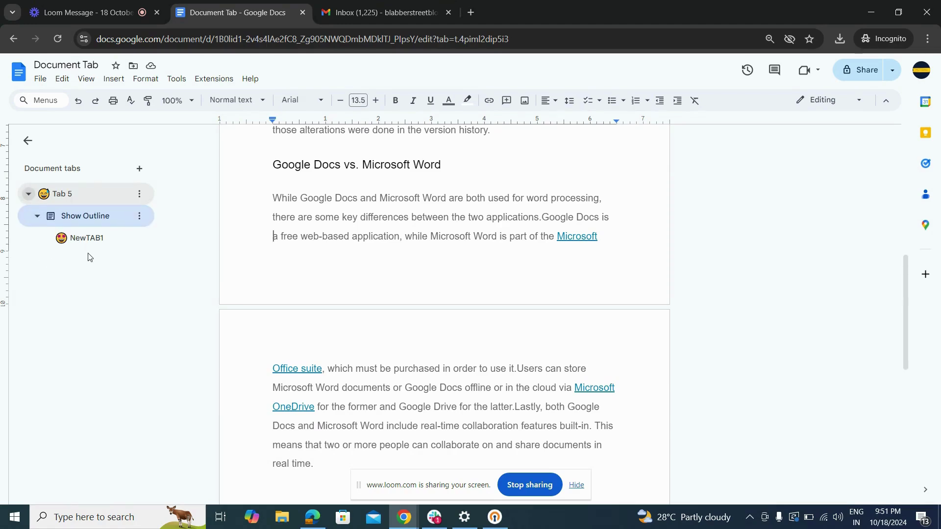
drag(89, 242, 68, 168)
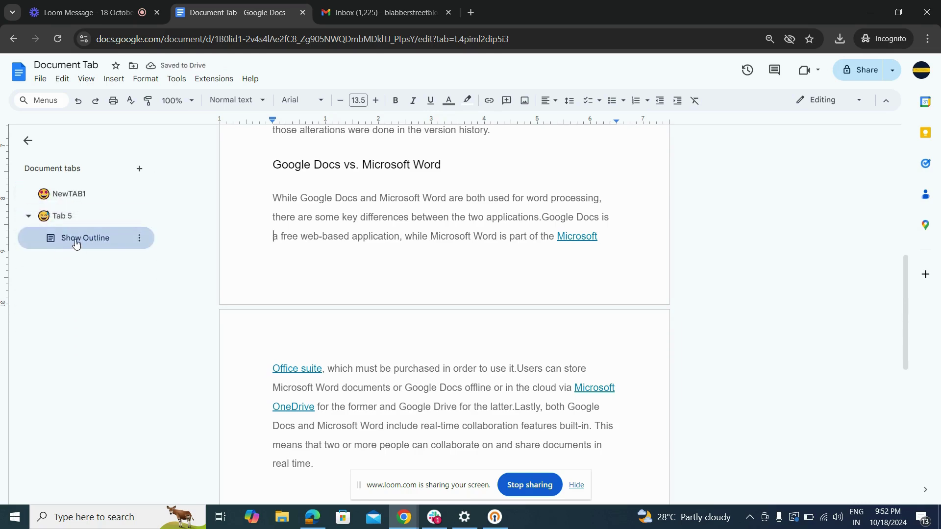
drag(76, 243, 69, 163)
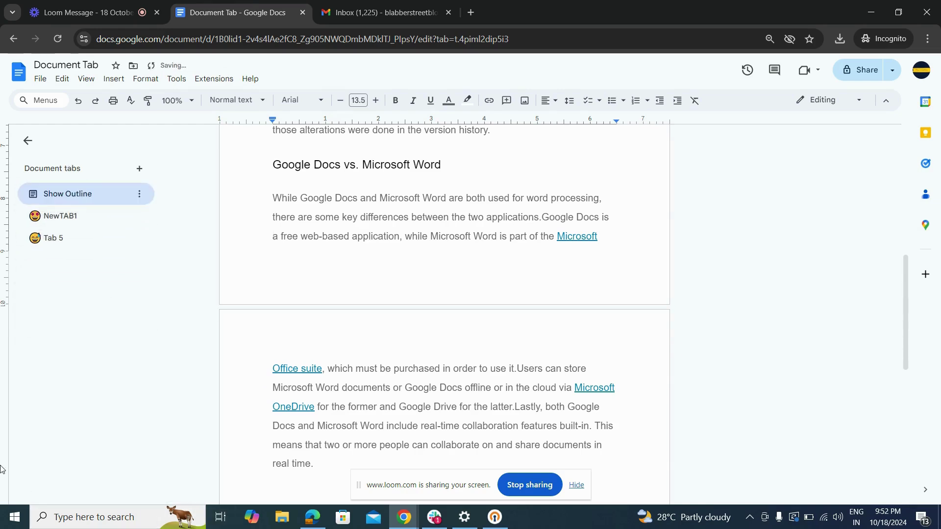